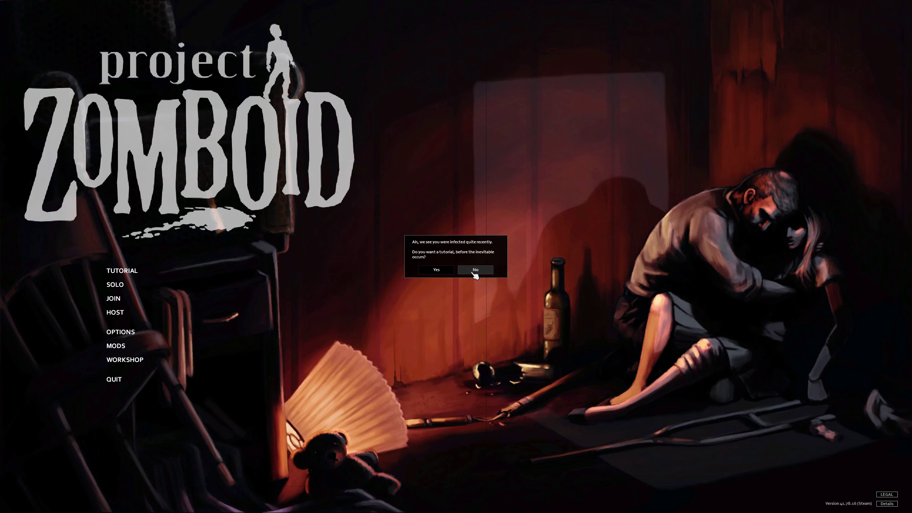
# - Skip the tutorial and pick Chef as the new solo character's occupation
pyautogui.click(474, 272)
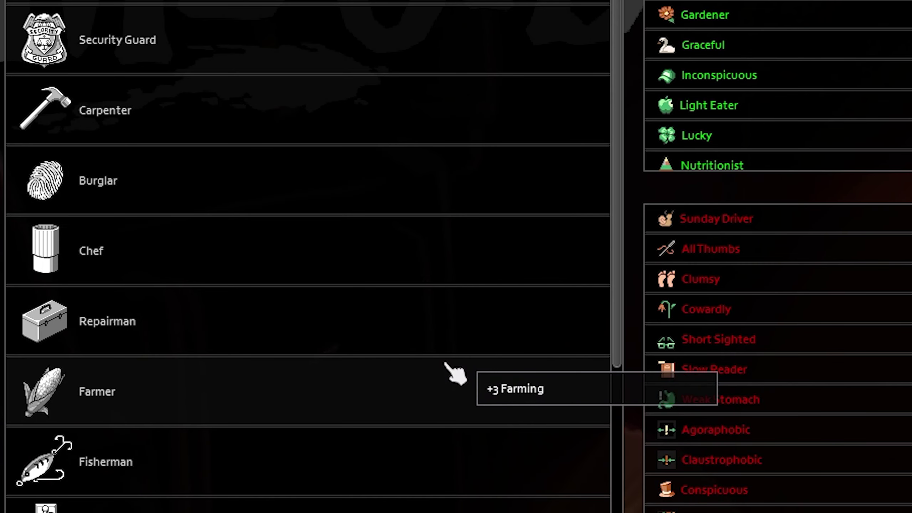
pyautogui.click(356, 251)
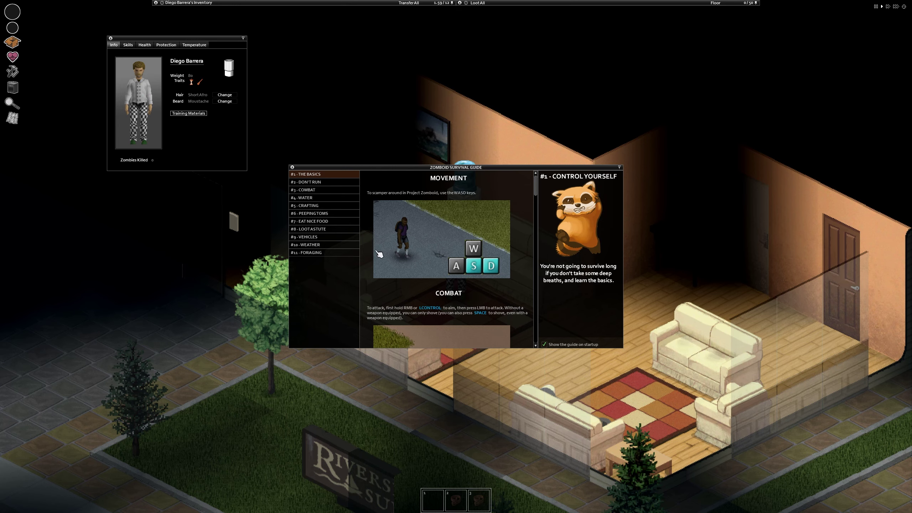
pyautogui.scroll(-5, 457, 300)
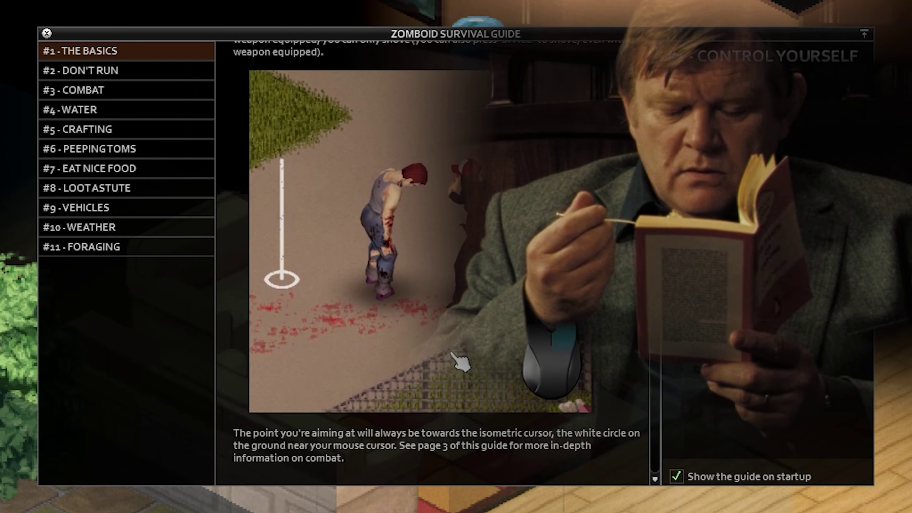
pyautogui.scroll(5, 462, 355)
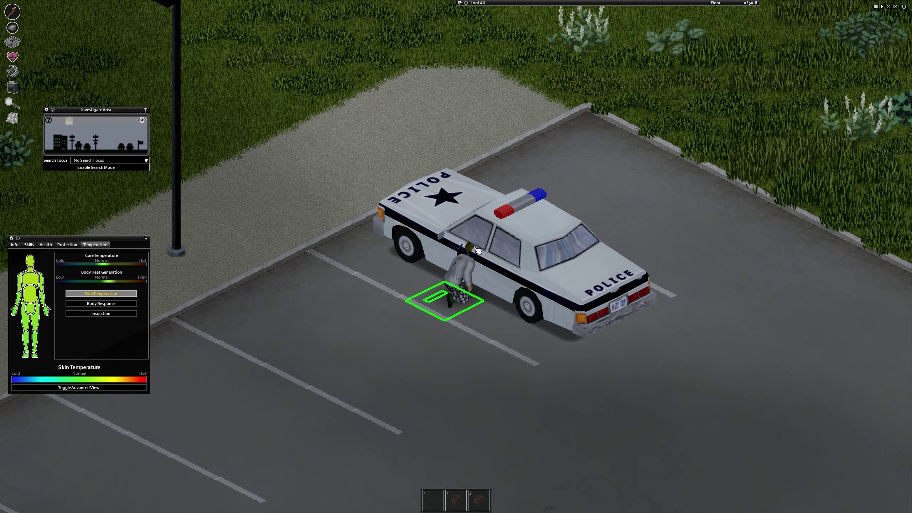
pyautogui.scroll(-3, 485, 259)
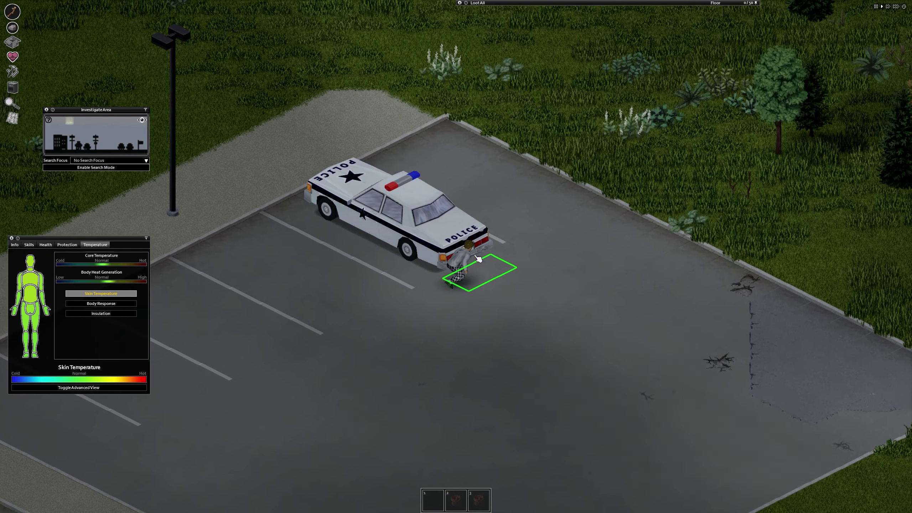
pyautogui.scroll(2, 456, 257)
# - Briefly turn Search Mode on and off at the police car's rear
pyautogui.rightClick(436, 255)
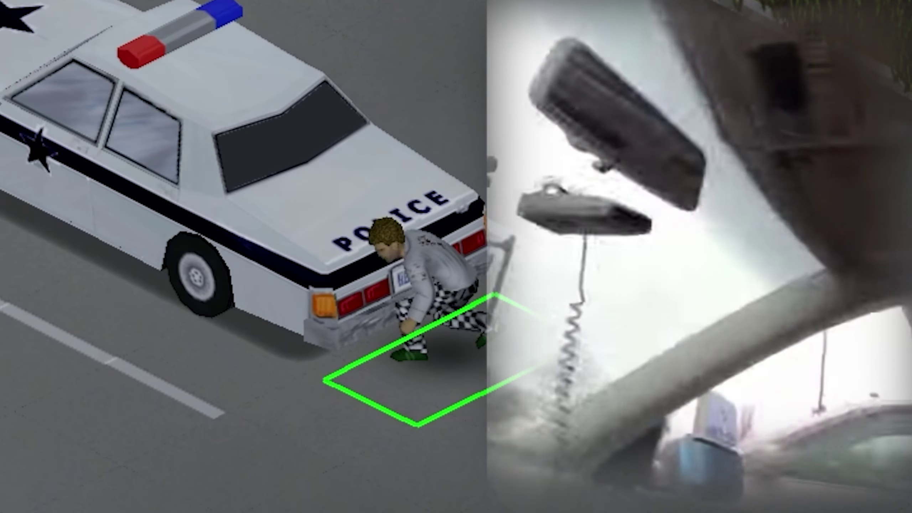
pyautogui.click(96, 167)
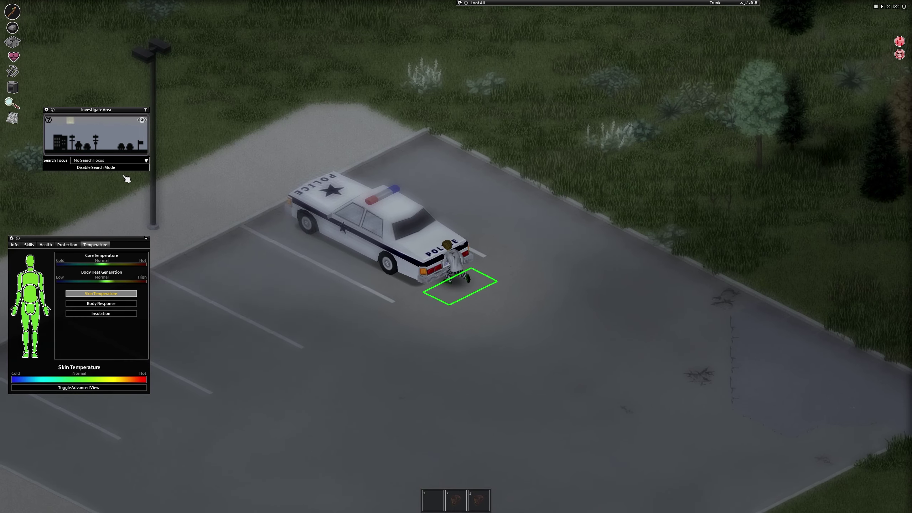
pyautogui.click(107, 168)
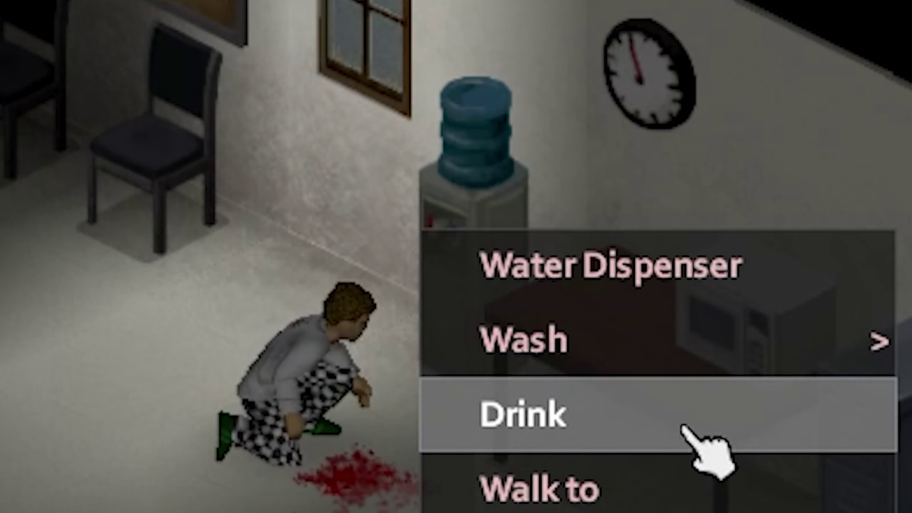
# - Grab the Dead Mouse from the station garbage and start cooking it in the microwave
pyautogui.click(709, 448)
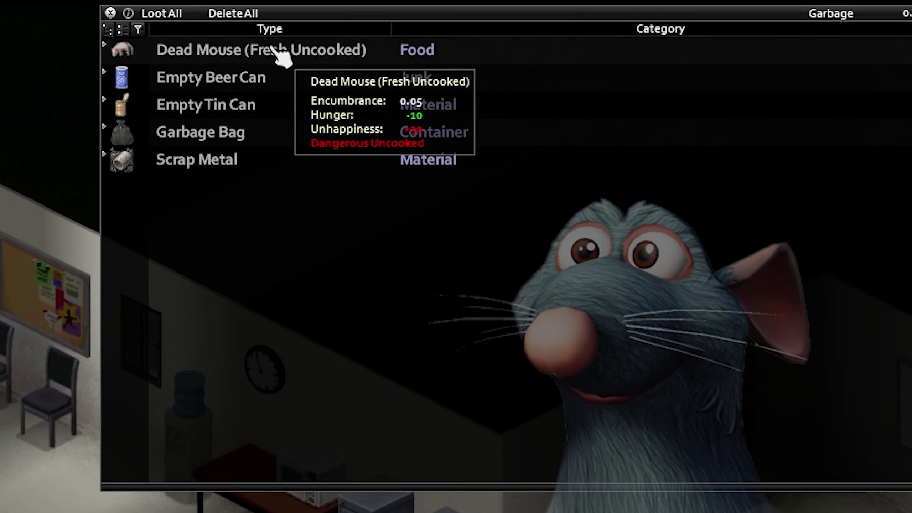
pyautogui.rightClick(281, 55)
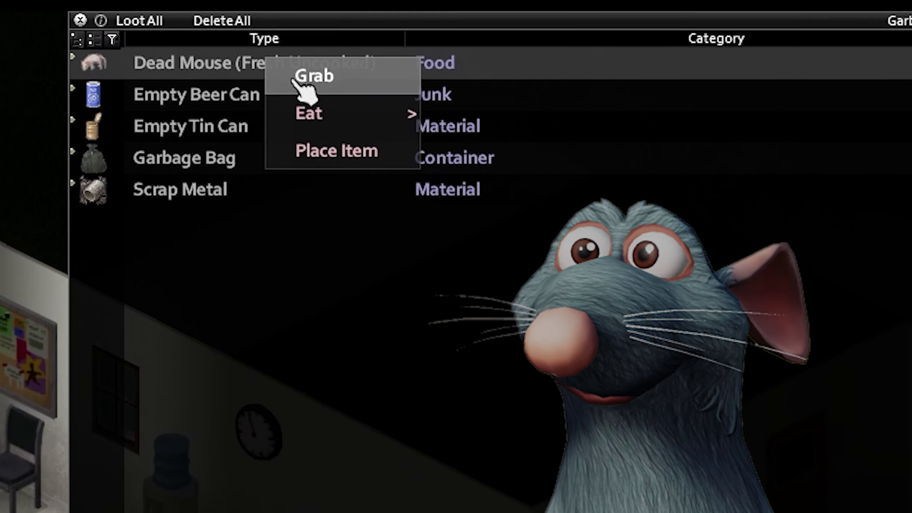
pyautogui.click(306, 68)
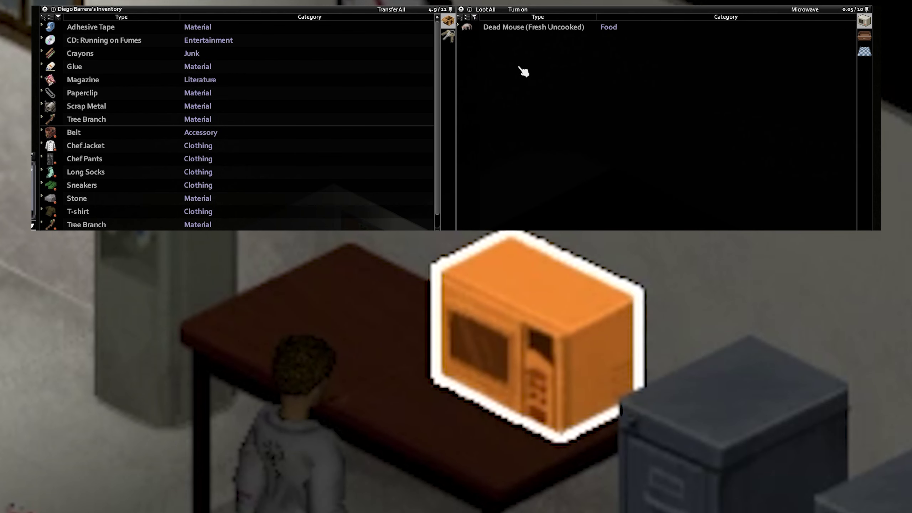
pyautogui.click(518, 10)
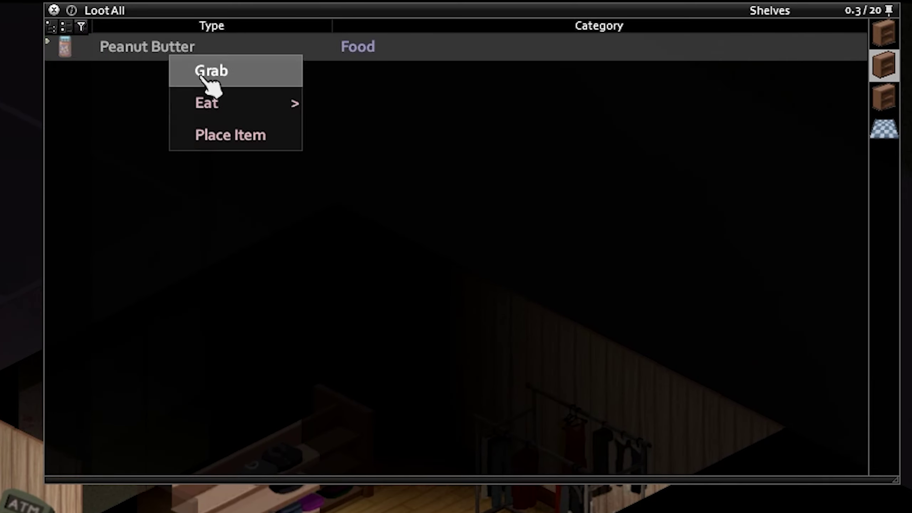
# - Take the Peanut Butter from the shop and eat all of the cooked dead mouse
pyautogui.click(209, 88)
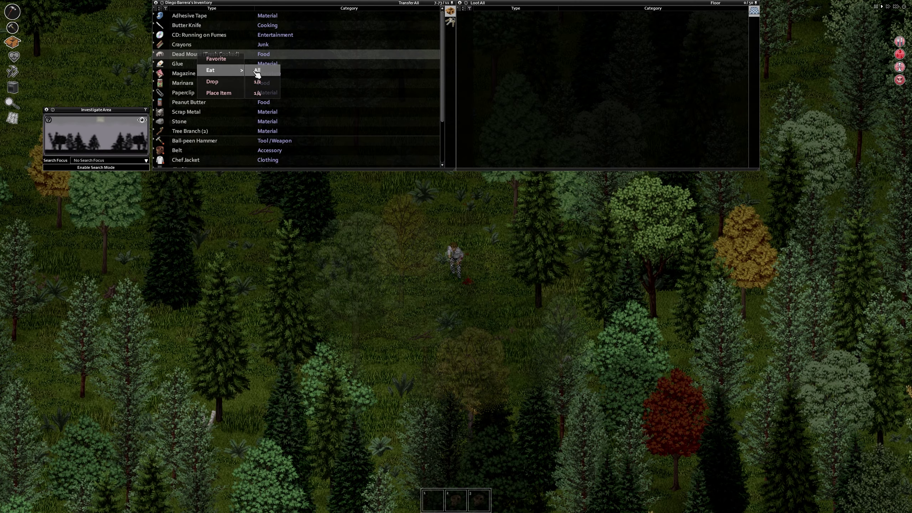
pyautogui.click(258, 72)
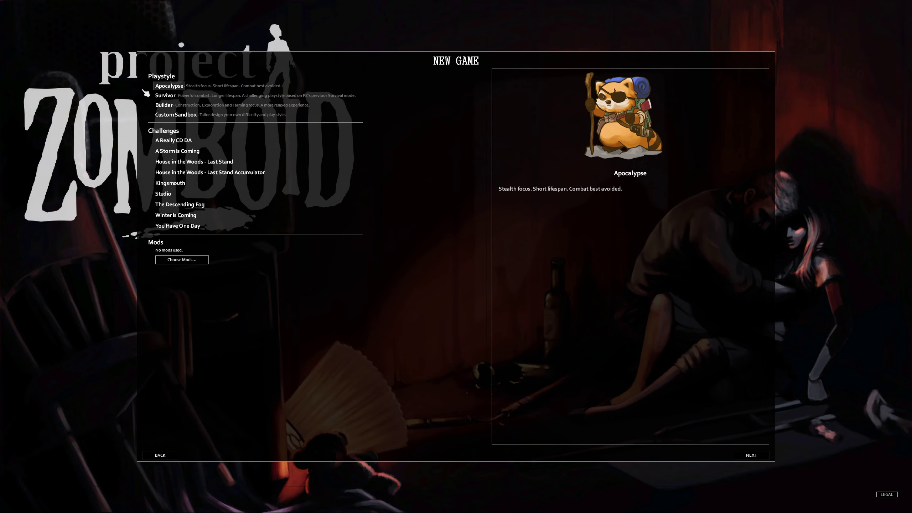
# - Accept the spawn location, choose Chef, and pick the Clumsy negative trait
pyautogui.click(751, 455)
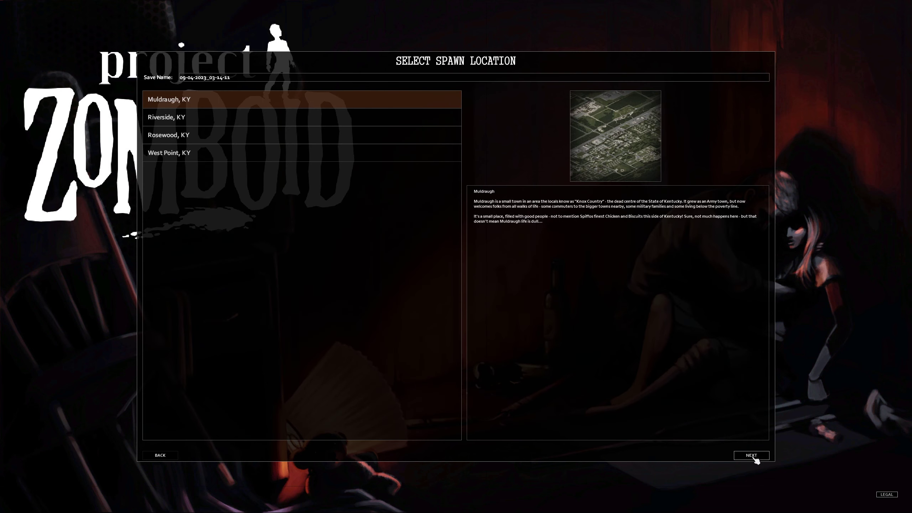
pyautogui.click(751, 455)
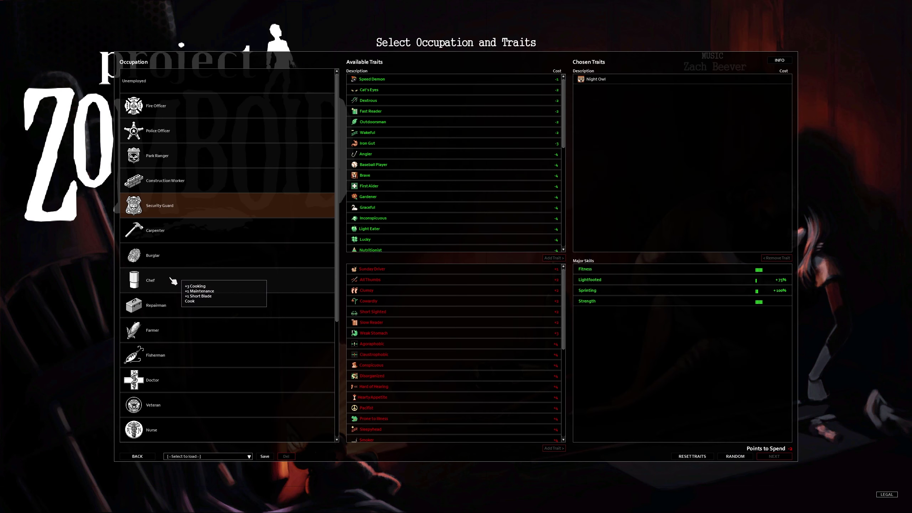
pyautogui.click(173, 279)
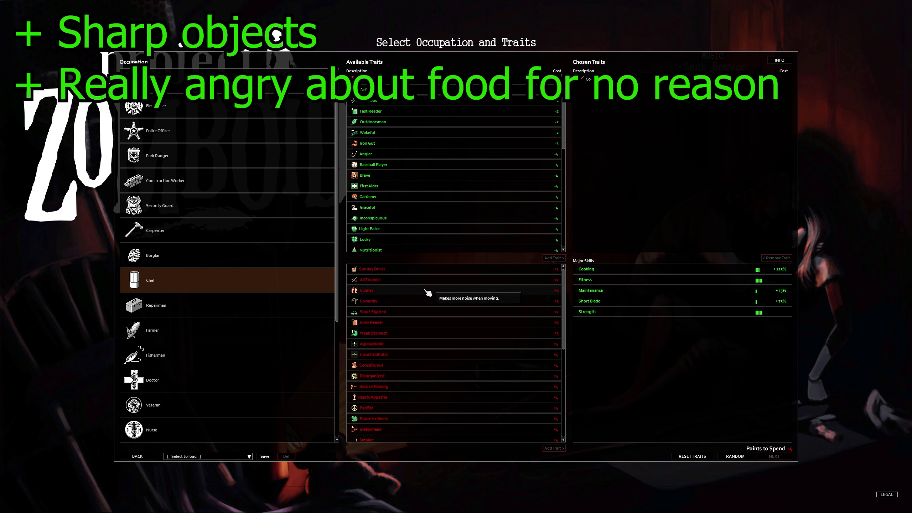
pyautogui.click(427, 295)
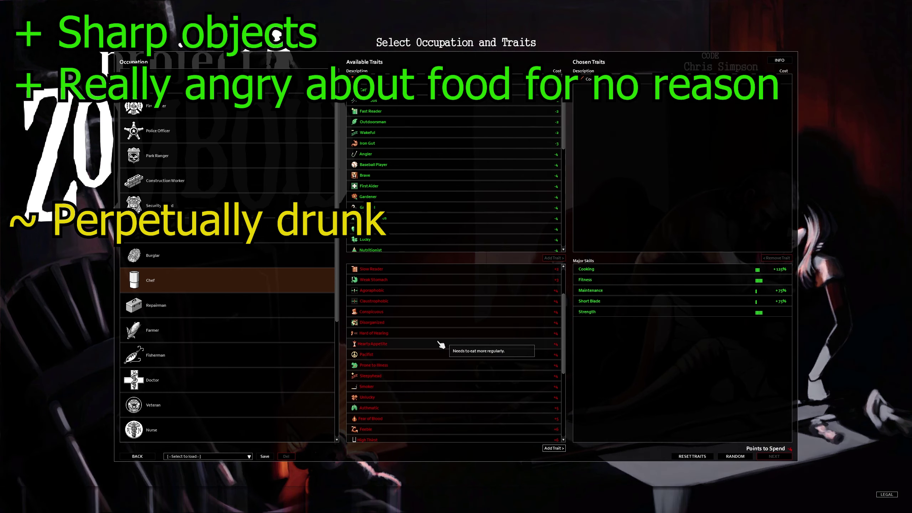
pyautogui.scroll(-2, 428, 328)
pyautogui.scroll(-1, 411, 346)
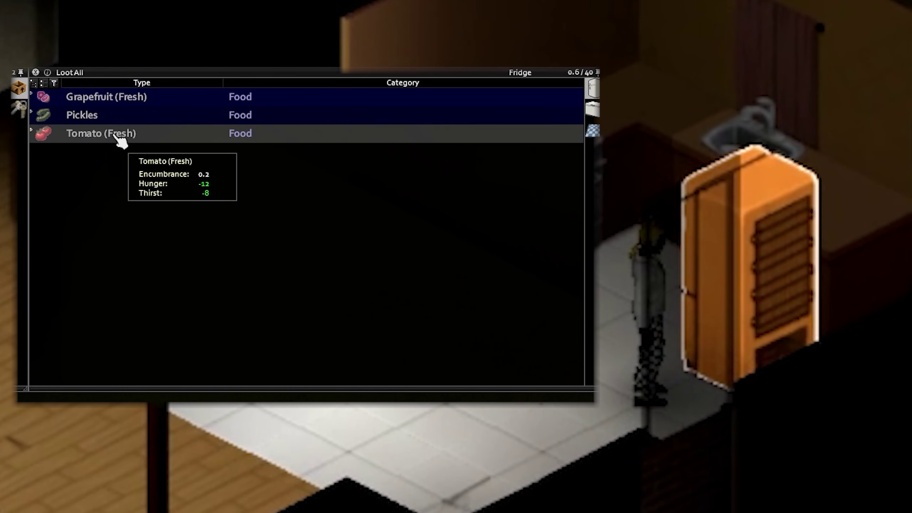
# - Eat the whole fresh tomato, equip the Spatula as primary weapon, and check the oven
pyautogui.rightClick(117, 136)
pyautogui.moveTo(142, 163)
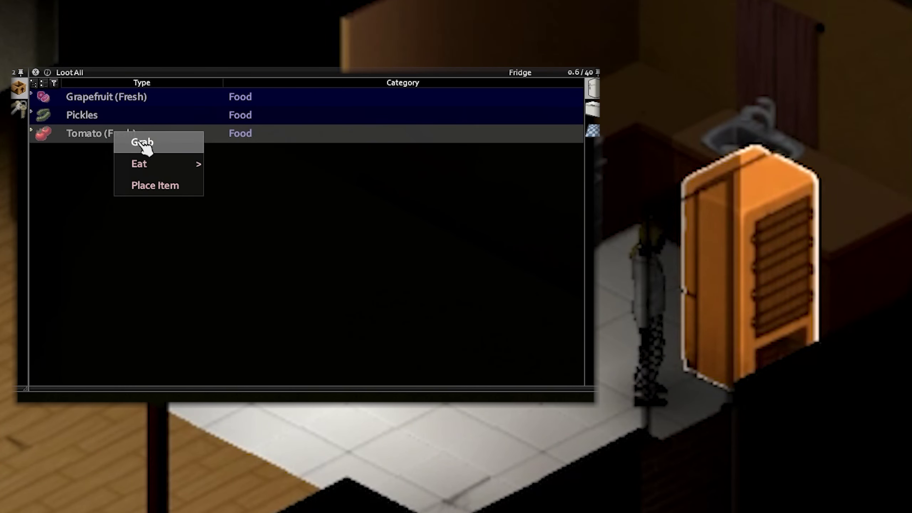
pyautogui.click(227, 164)
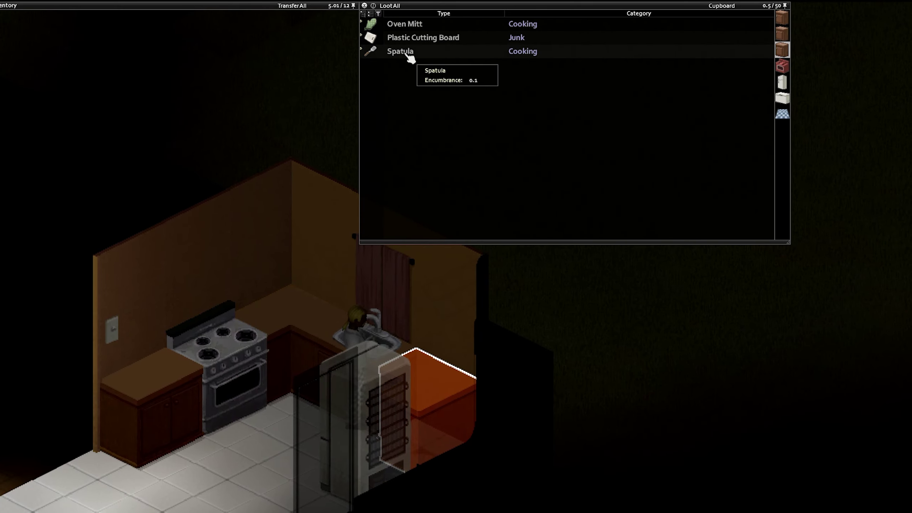
pyautogui.click(432, 76)
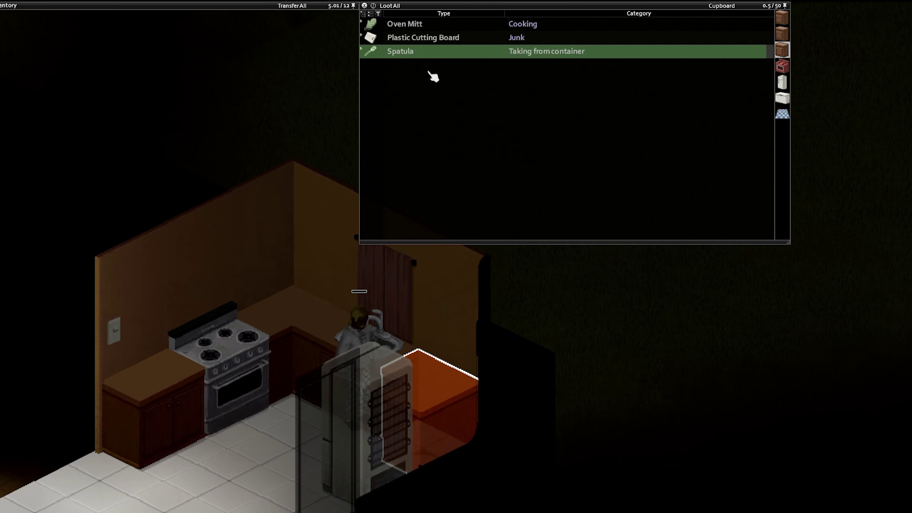
pyautogui.click(293, 359)
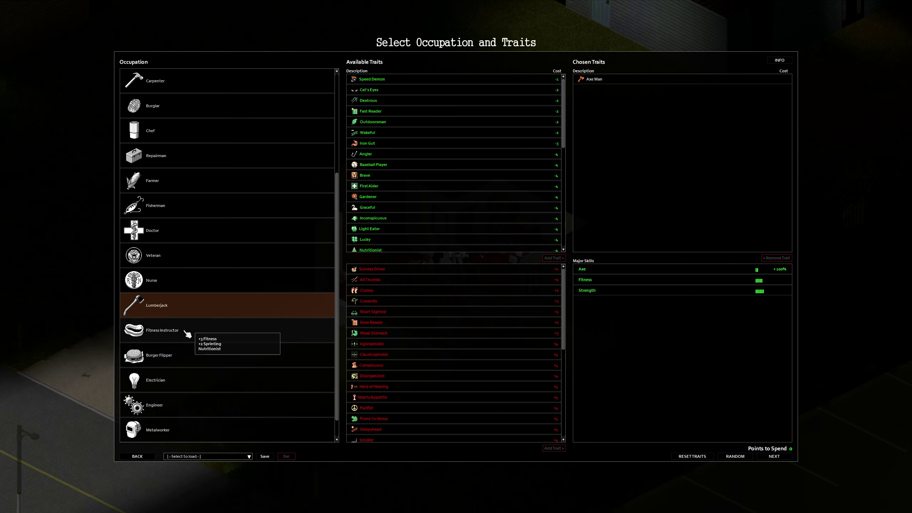
# - Try Fitness Instructor, then settle on Burger Flipper as the occupation
pyautogui.click(187, 333)
pyautogui.click(198, 360)
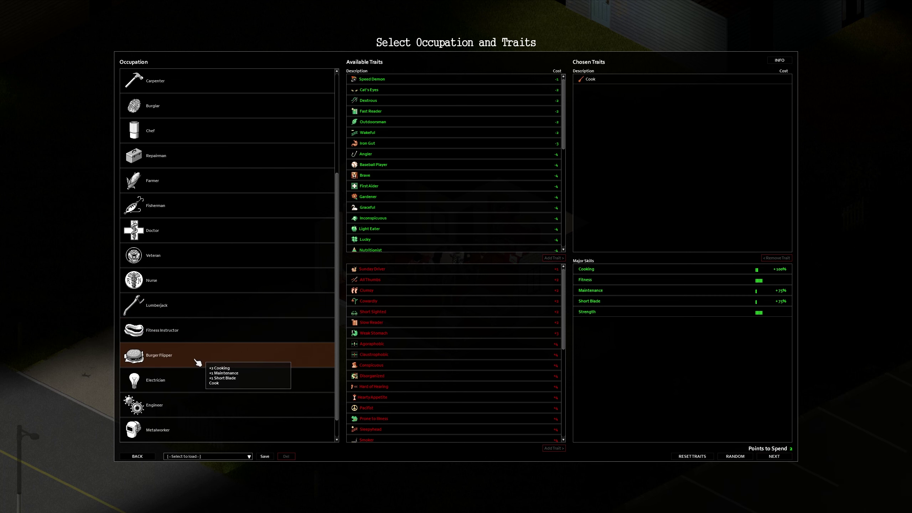
pyautogui.click(199, 389)
pyautogui.click(188, 356)
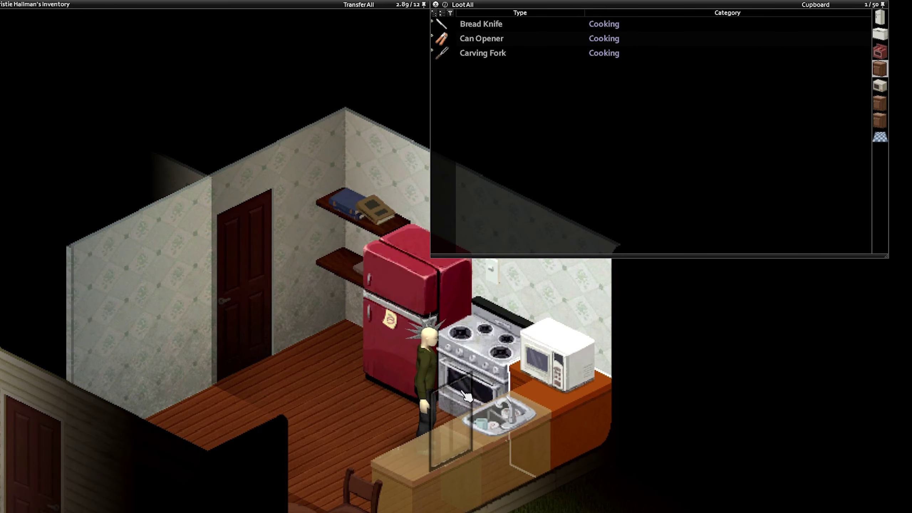
# - Check another cupboard, then drag Pear (Fresh) and a Battery into the microwave
pyautogui.click(434, 496)
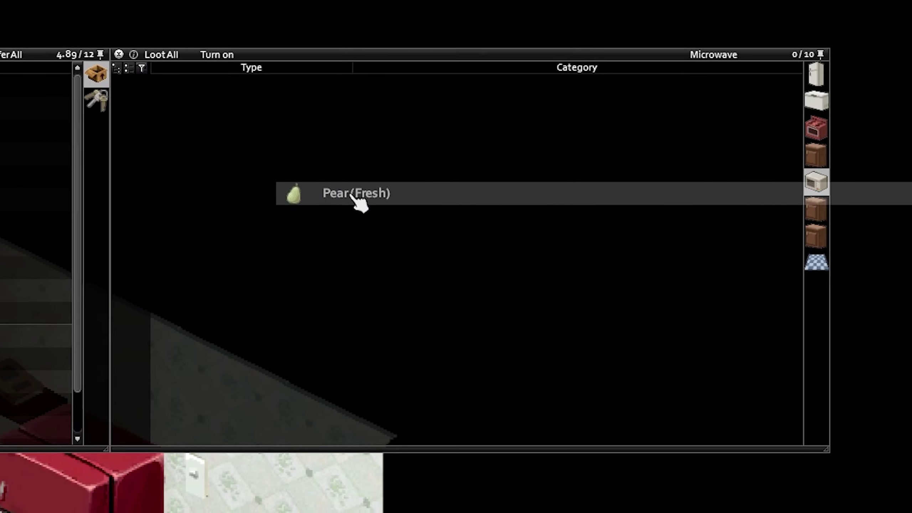
pyautogui.moveTo(248, 251); pyautogui.dragTo(378, 164)
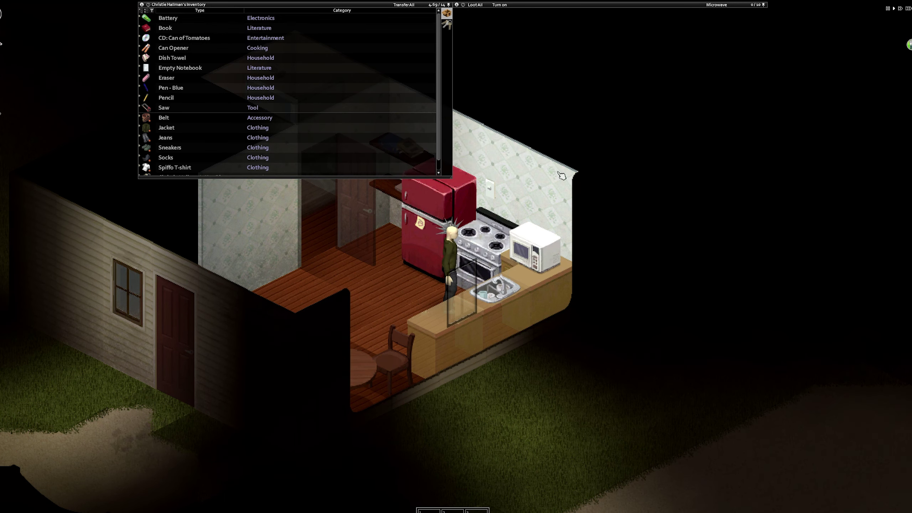
pyautogui.click(540, 257)
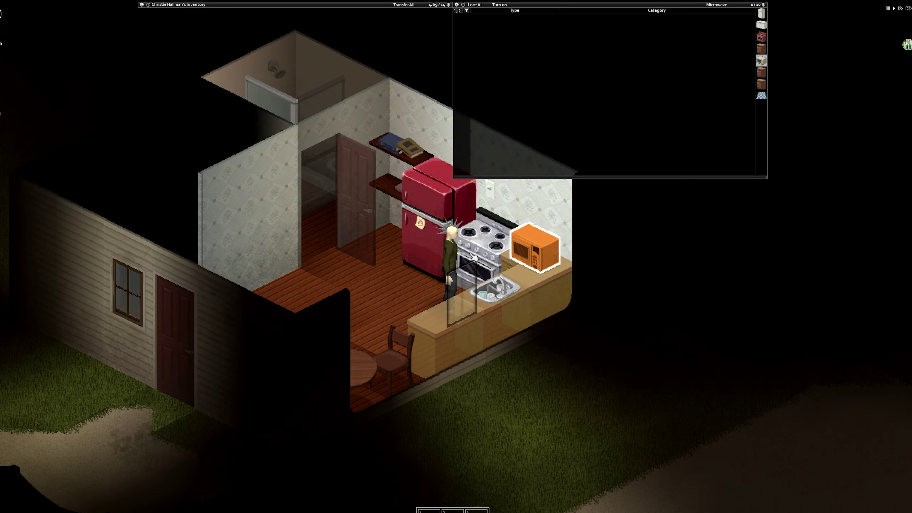
pyautogui.moveTo(235, 17); pyautogui.dragTo(527, 71)
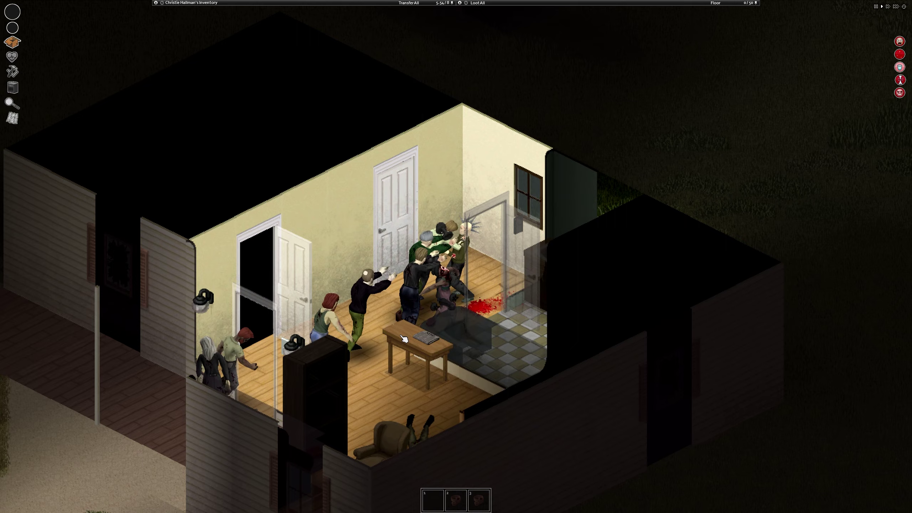
# - Open the character's inventory with the I key
pyautogui.press('i')
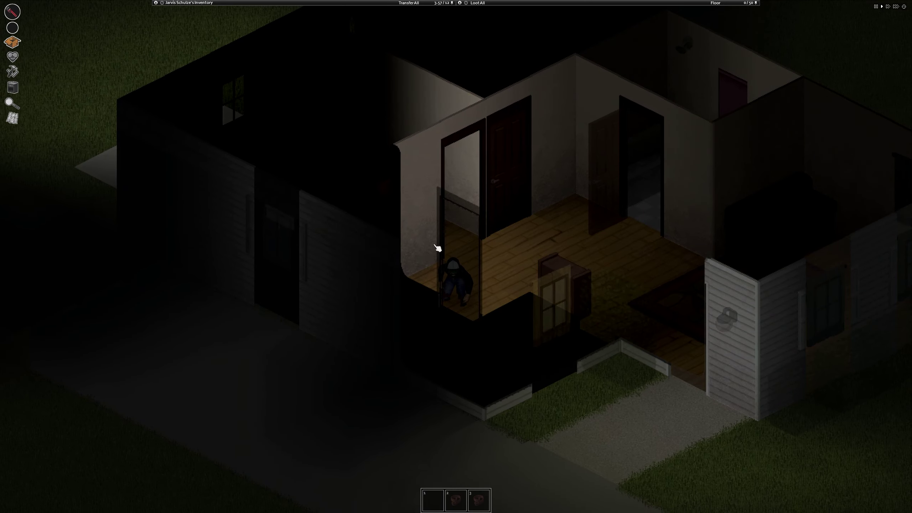
pyautogui.scroll(2, 440, 248)
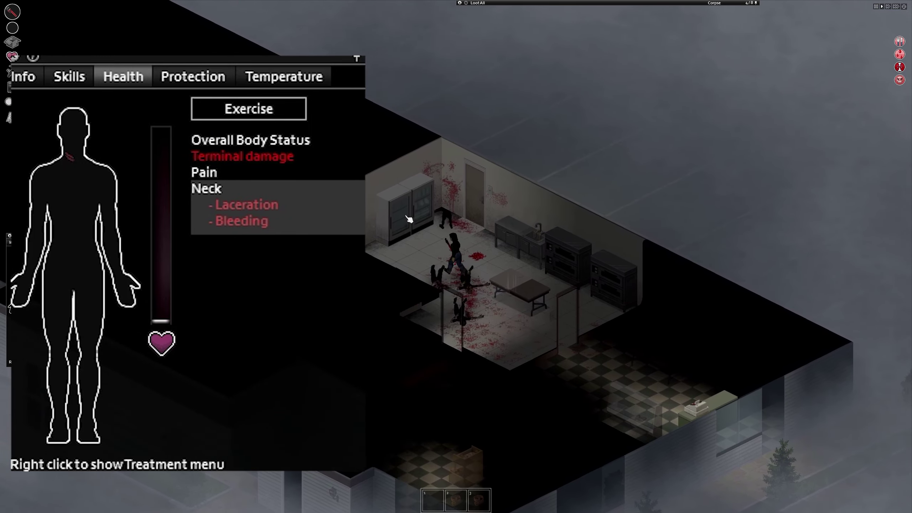
# - Open the fridge, view the fresh banana's actions, then hide all open panels
pyautogui.click(465, 231)
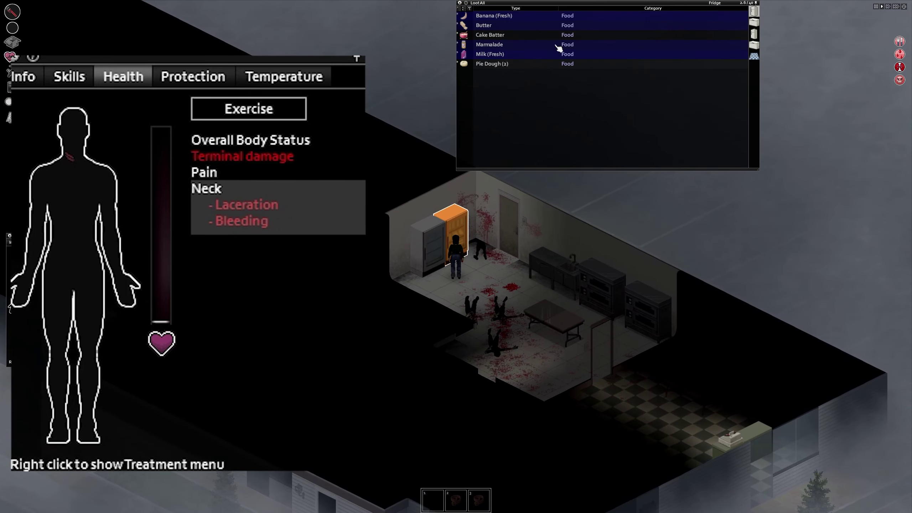
pyautogui.rightClick(491, 16)
pyautogui.click(556, 31)
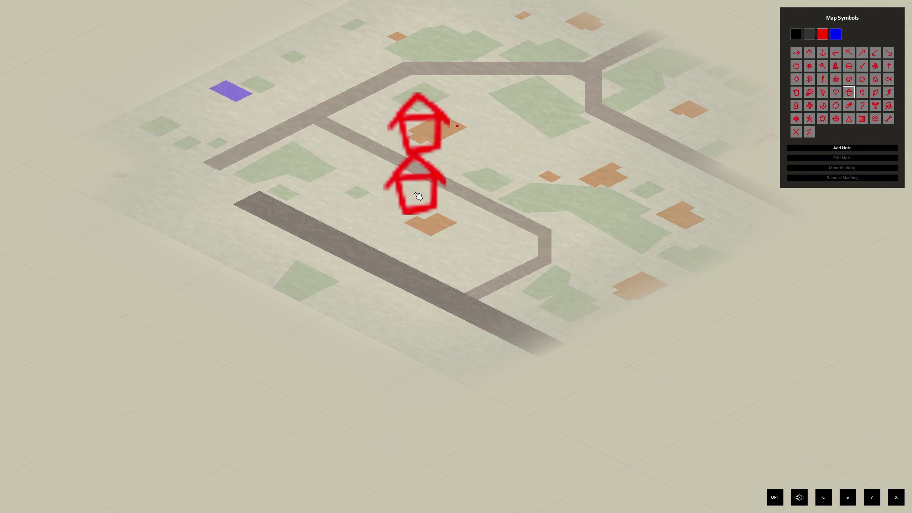
# - Drag the red house marker down onto the lower building on the map
pyautogui.moveTo(345, 172); pyautogui.dragTo(417, 214)
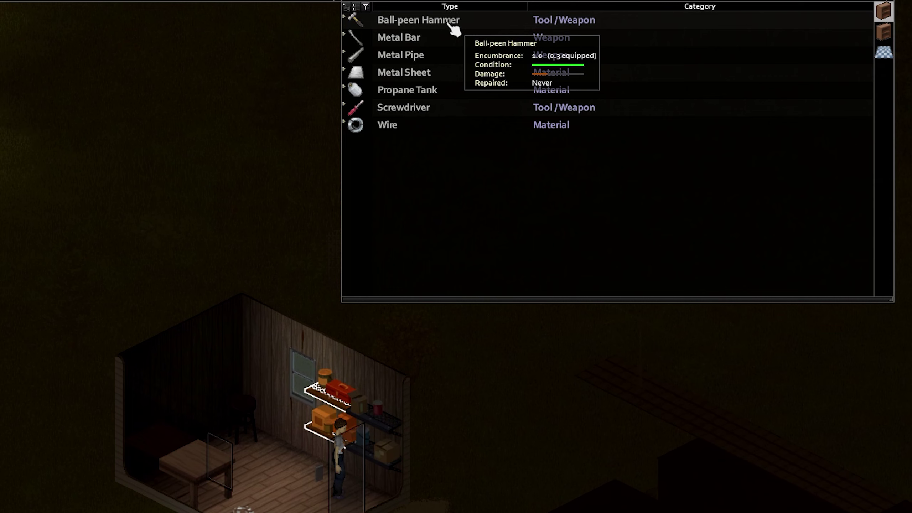
# - Grab the Metal Bar and Metal Pipe from the workshop shelf loot panel
pyautogui.rightClick(435, 37)
pyautogui.click(484, 91)
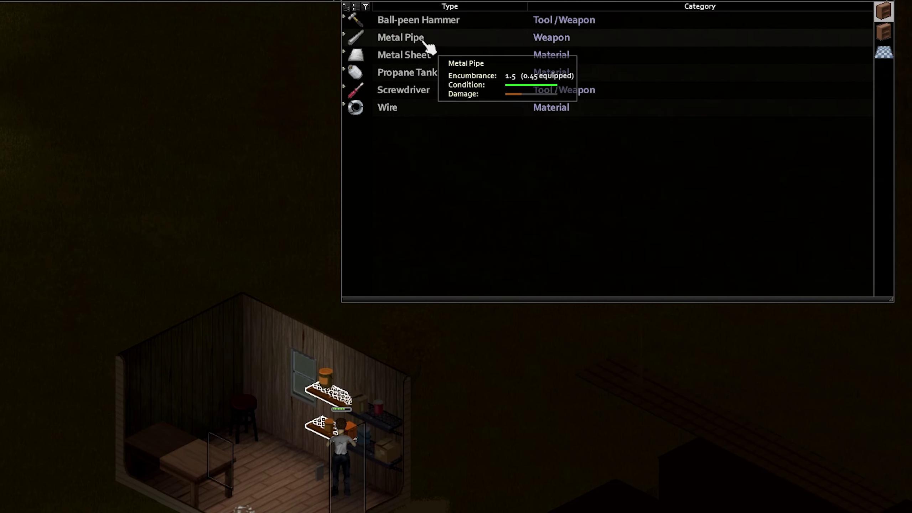
pyautogui.rightClick(432, 43)
pyautogui.click(449, 90)
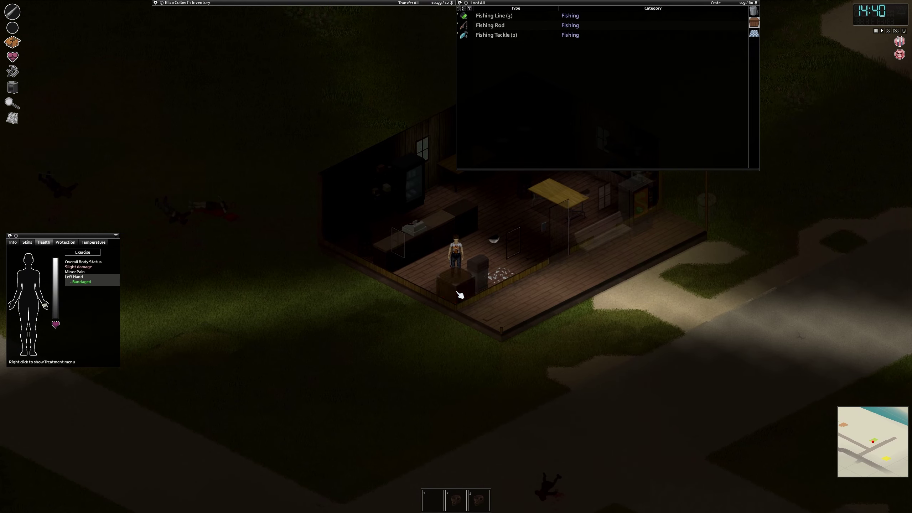
# - Grab the Fishing Rod, plus one Fishing Line and one Fishing Tackle, from the crate
pyautogui.rightClick(492, 26)
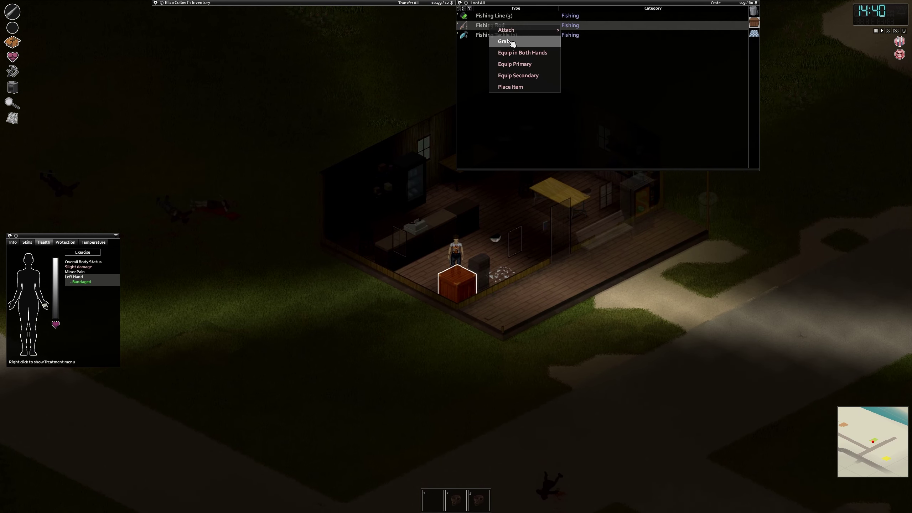
pyautogui.click(511, 43)
pyautogui.rightClick(499, 15)
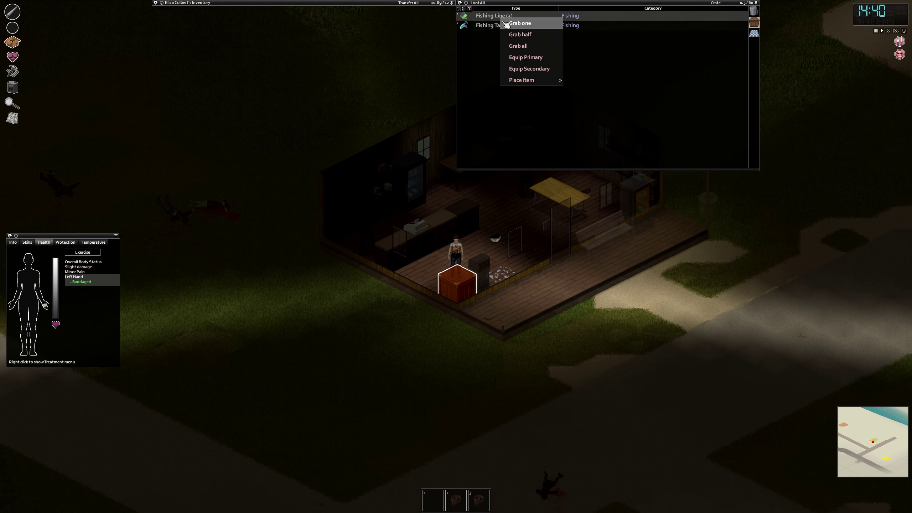
pyautogui.click(519, 24)
pyautogui.rightClick(499, 26)
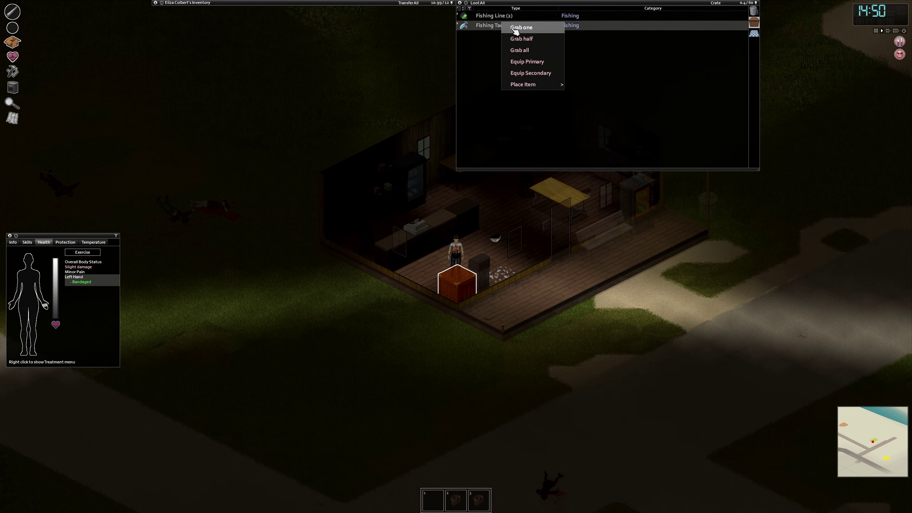
pyautogui.click(521, 27)
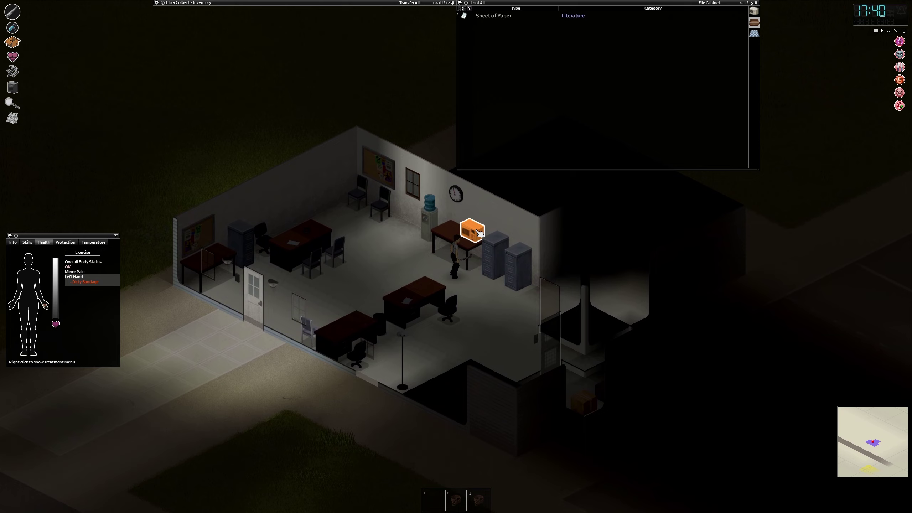
# - Walk the survivor from the file cabinet through the doorways and down through the jail area
pyautogui.press('w')
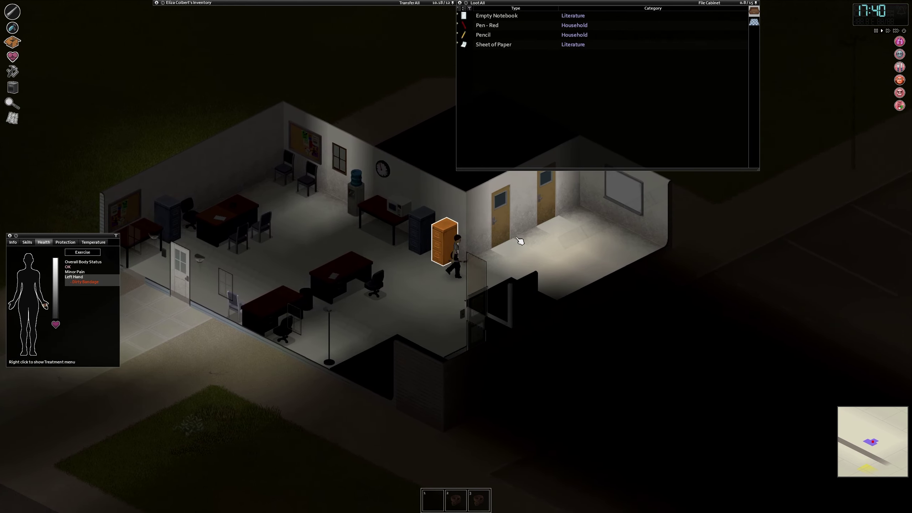
pyautogui.press('w')
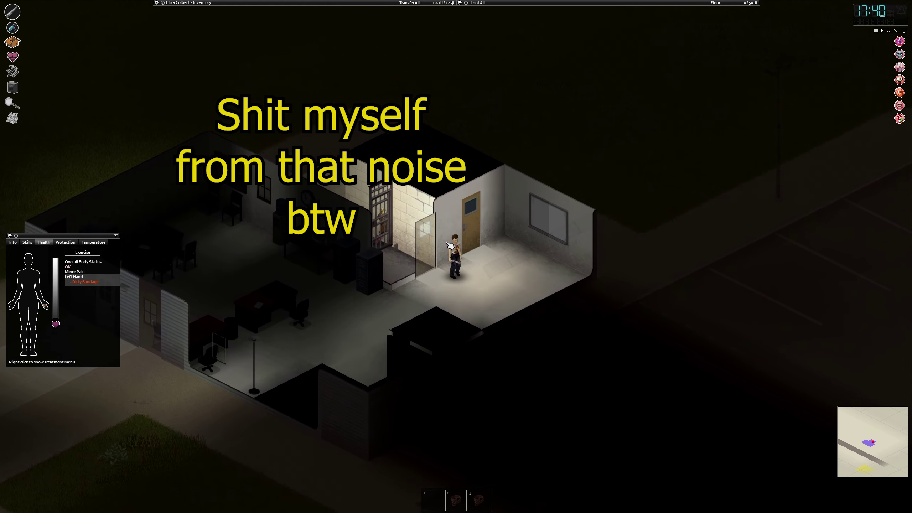
pyautogui.press('w')
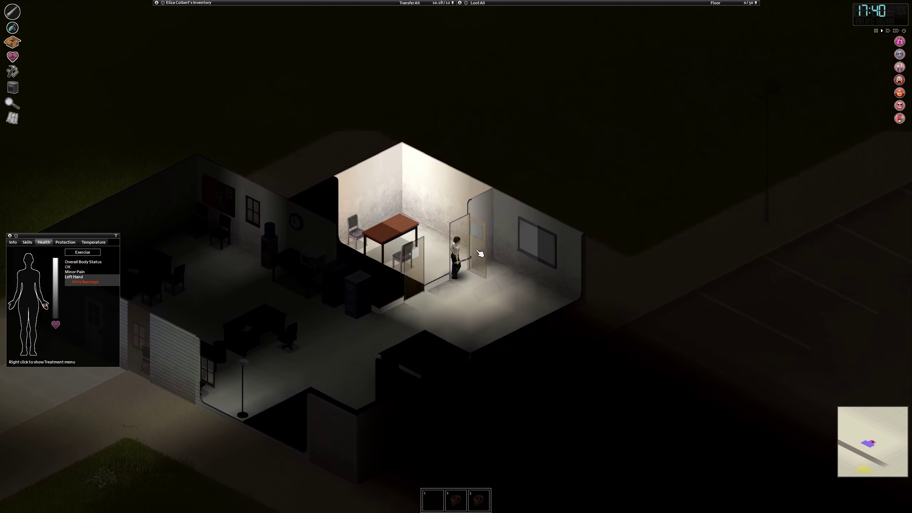
pyautogui.press('w')
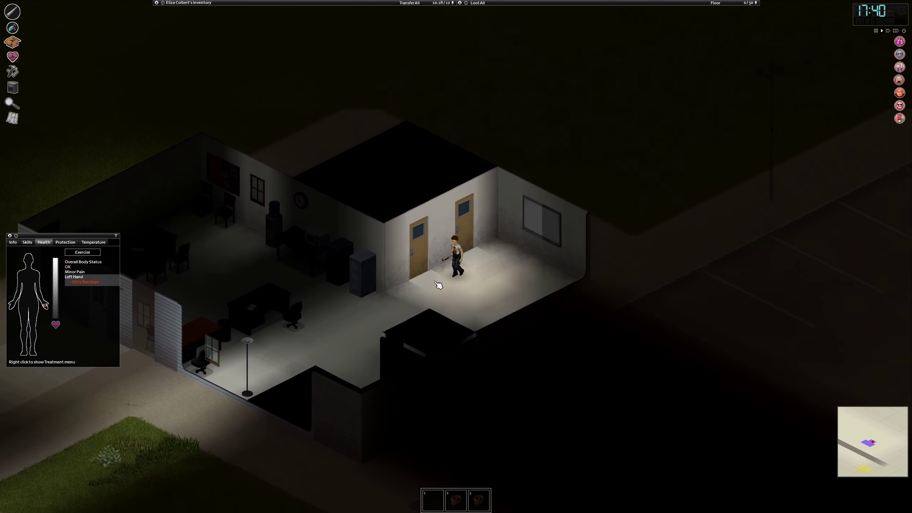
pyautogui.press('s')
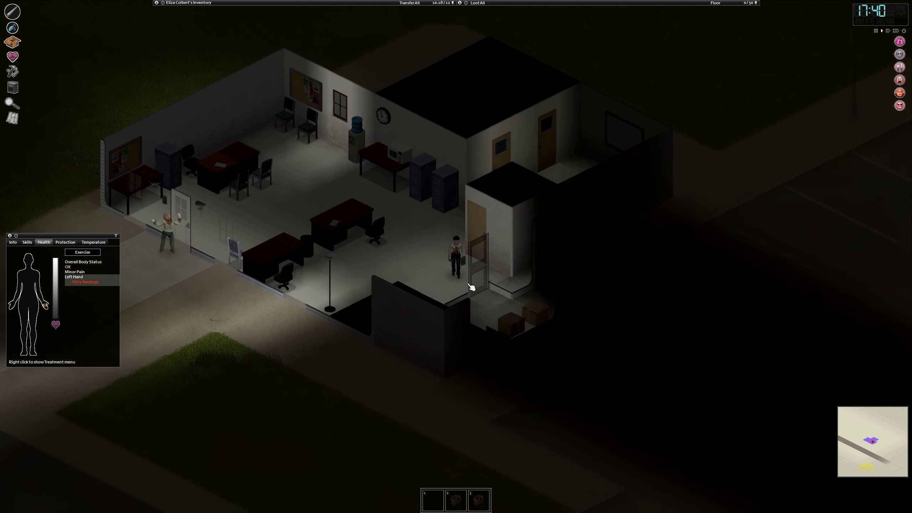